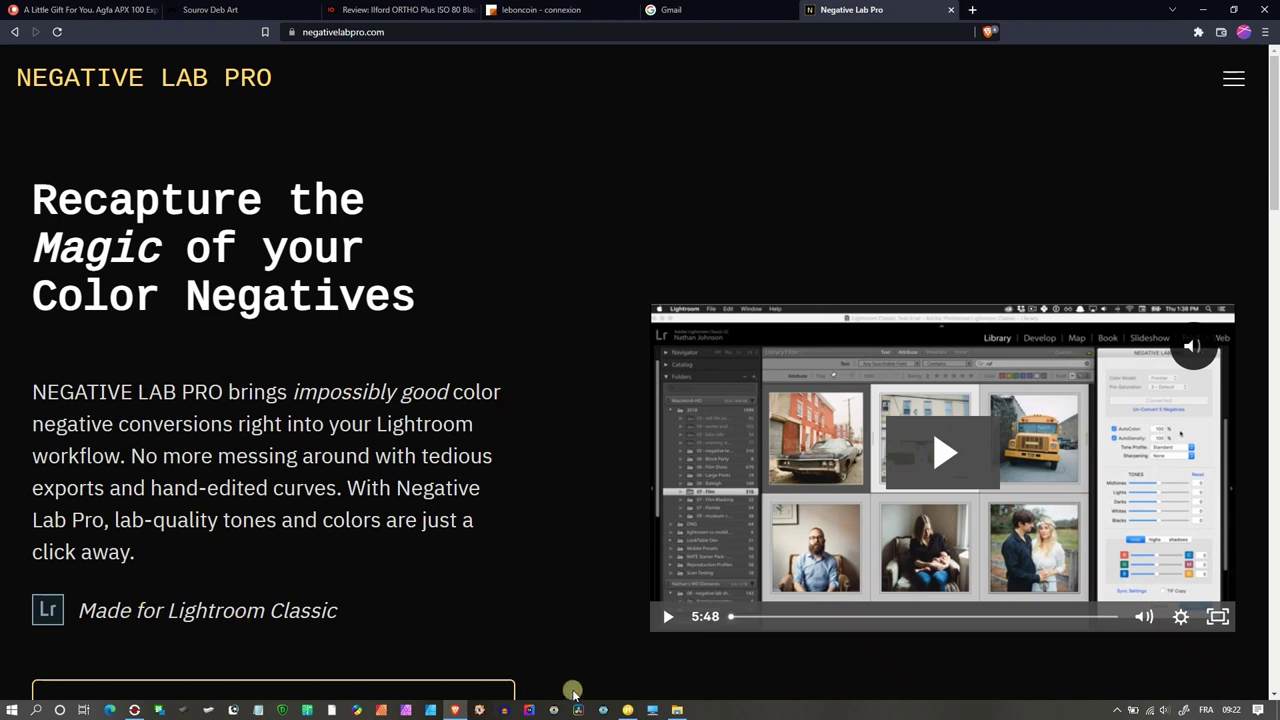
- Switch from the browser to SILKYPIX Developer Studio and its grid of scanned negatives
{"action": "left_click", "coordinate": [627, 710]}
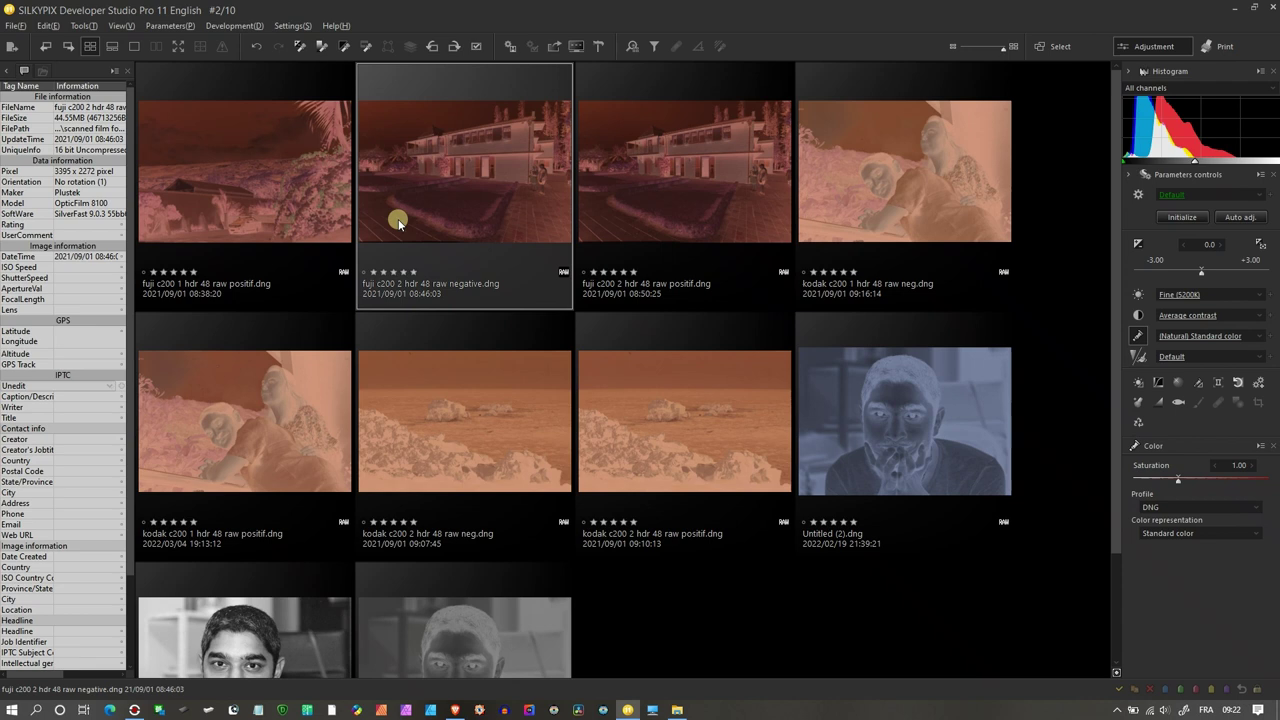
- Open the house negative and invert it with Negative film inversion by sampling unexposed film
{"action": "double_click", "coordinate": [463, 186]}
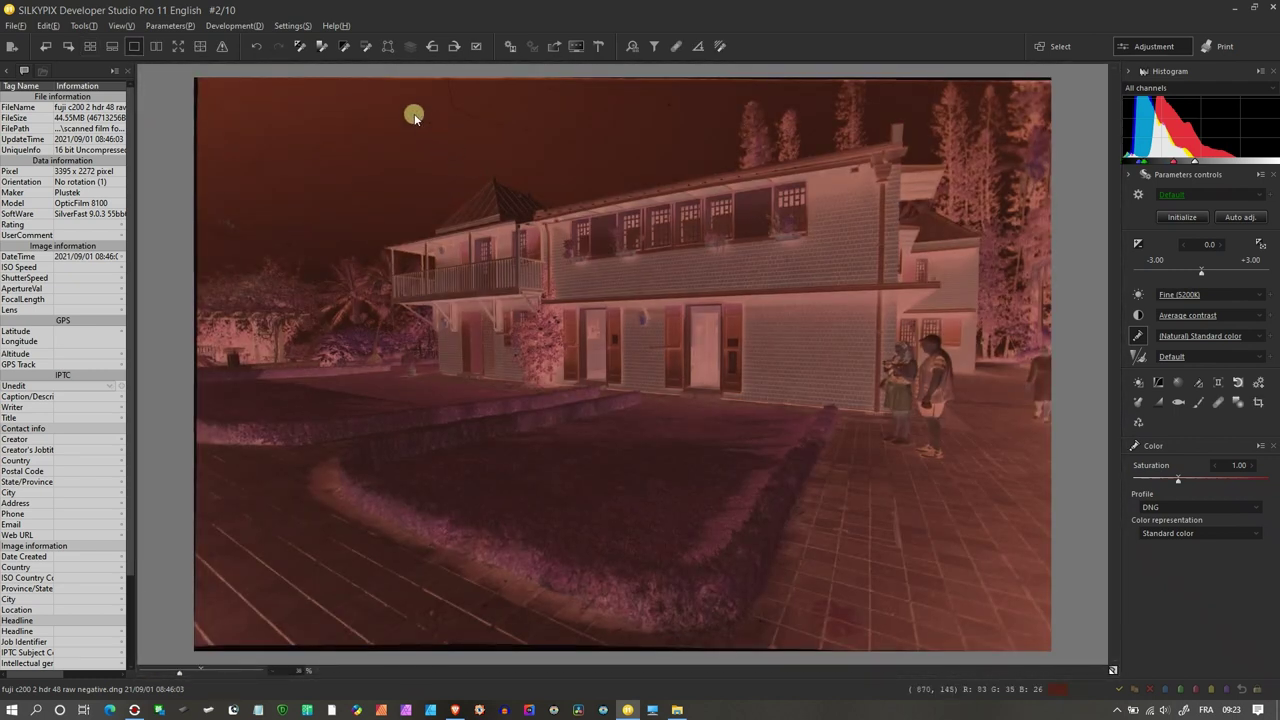
{"action": "left_click", "coordinate": [364, 50]}
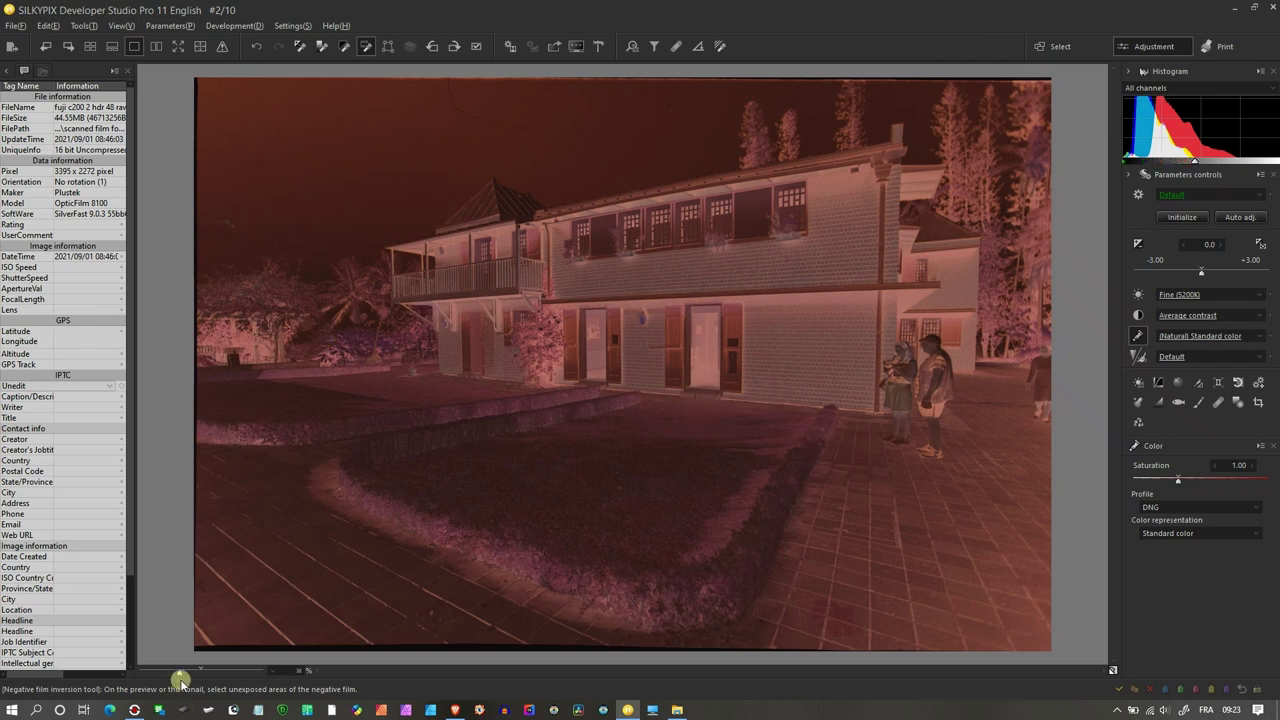
{"action": "left_click_drag", "start_coordinate": [180, 680], "coordinate": [196, 680]}
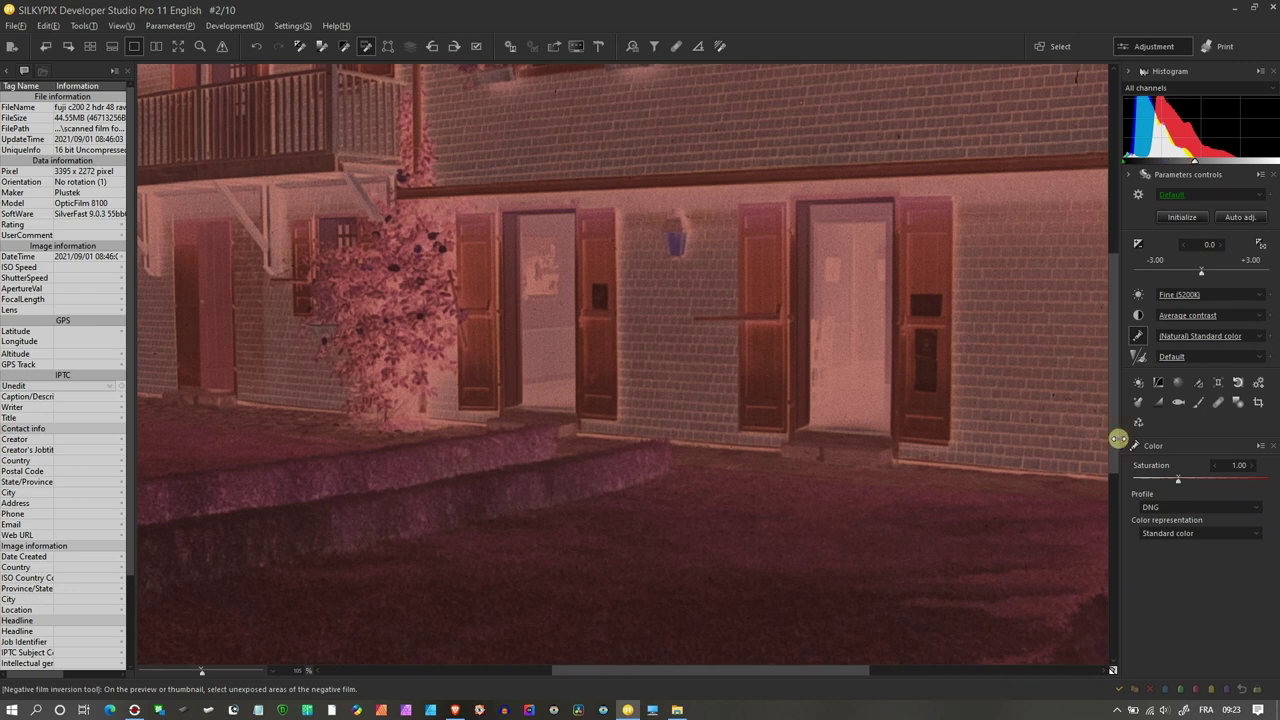
{"action": "left_click_drag", "start_coordinate": [1116, 442], "coordinate": [1086, 514]}
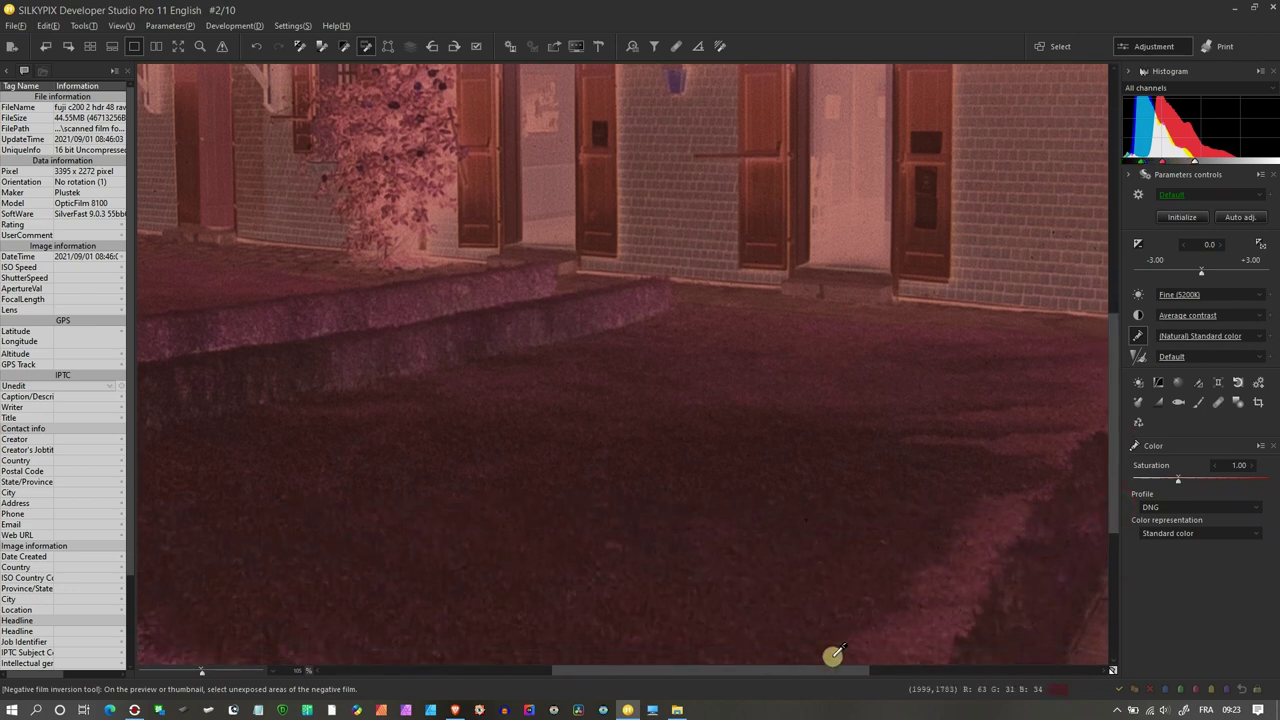
{"action": "left_click_drag", "start_coordinate": [823, 674], "coordinate": [526, 672]}
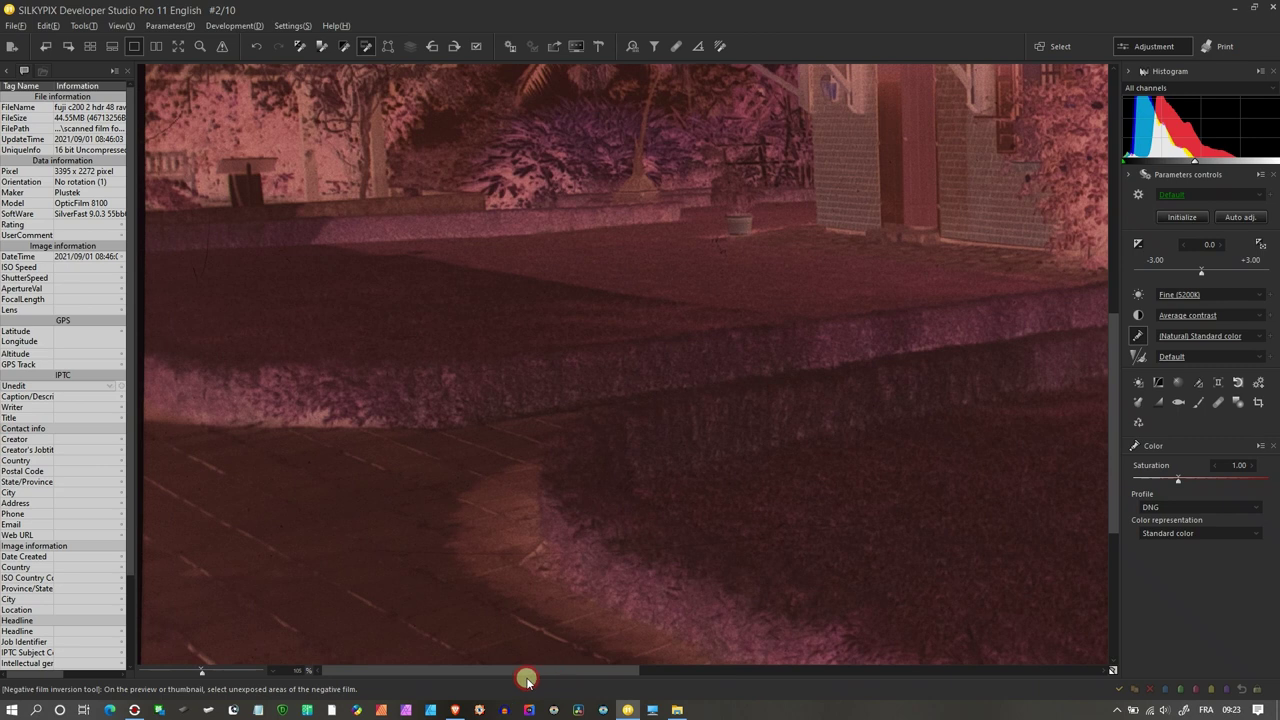
{"action": "left_click_drag", "start_coordinate": [1118, 425], "coordinate": [1080, 323]}
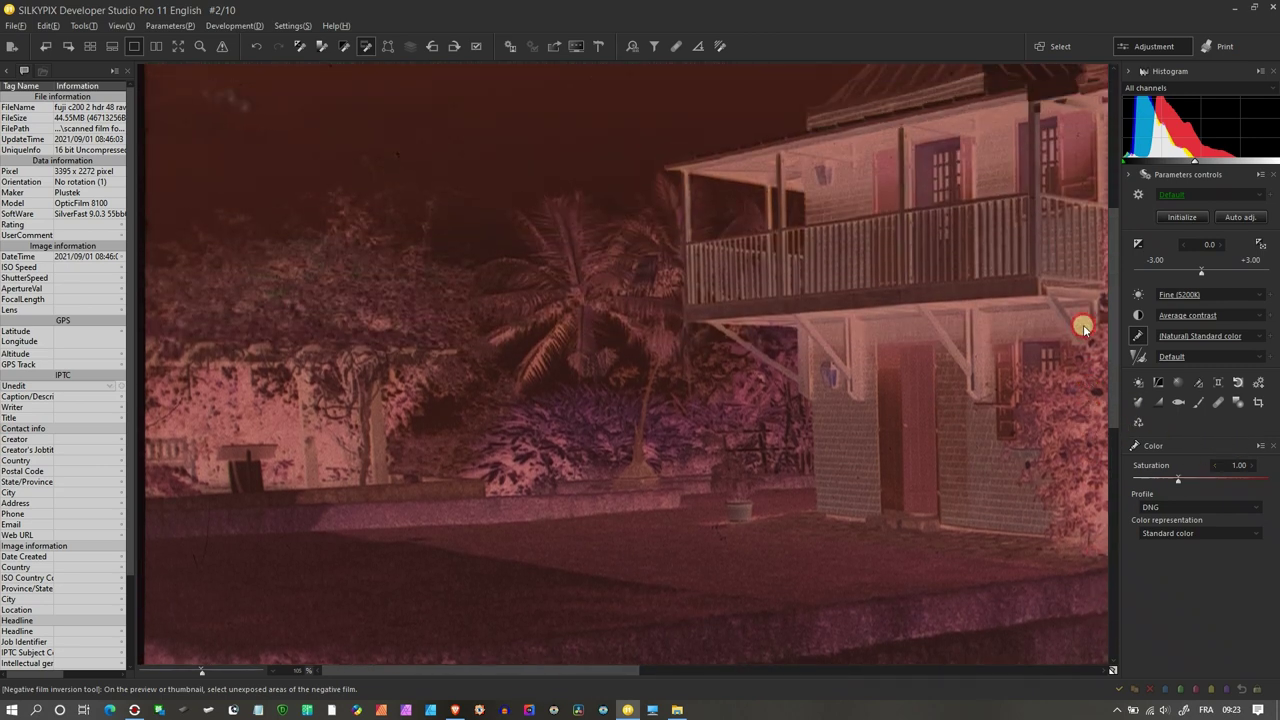
{"action": "left_click_drag", "start_coordinate": [435, 670], "coordinate": [685, 672]}
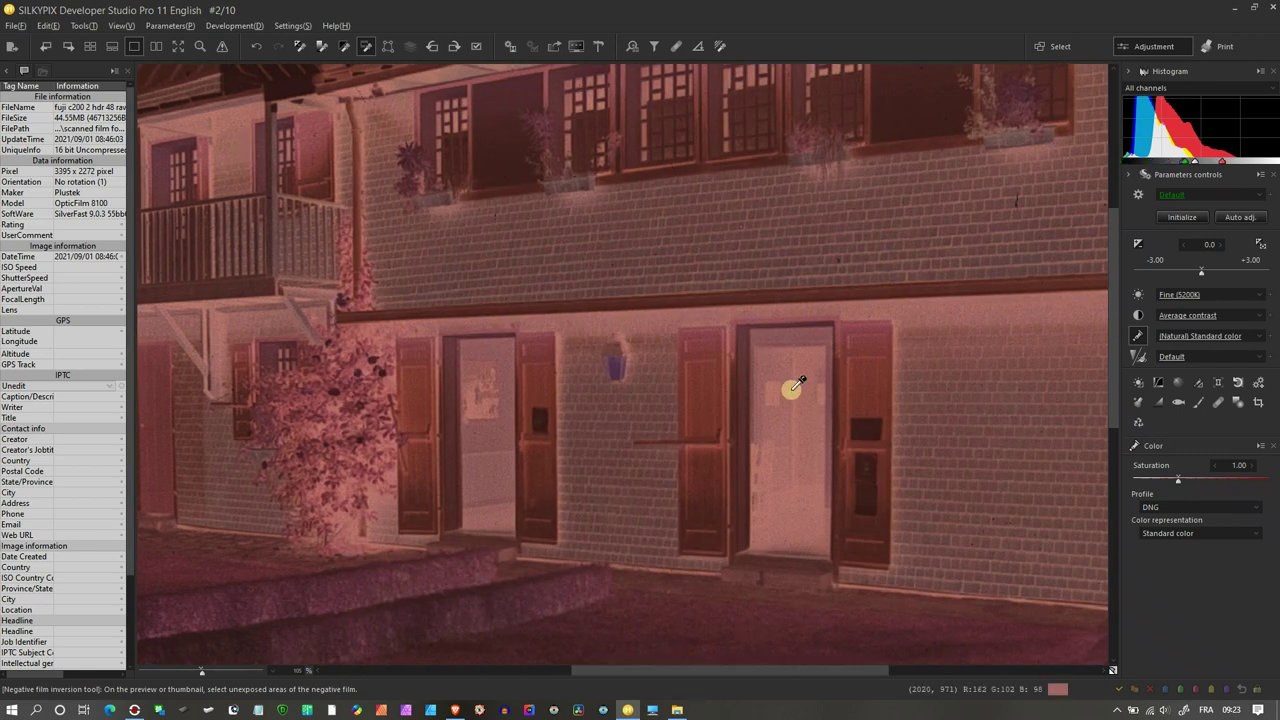
{"action": "left_click", "coordinate": [803, 529]}
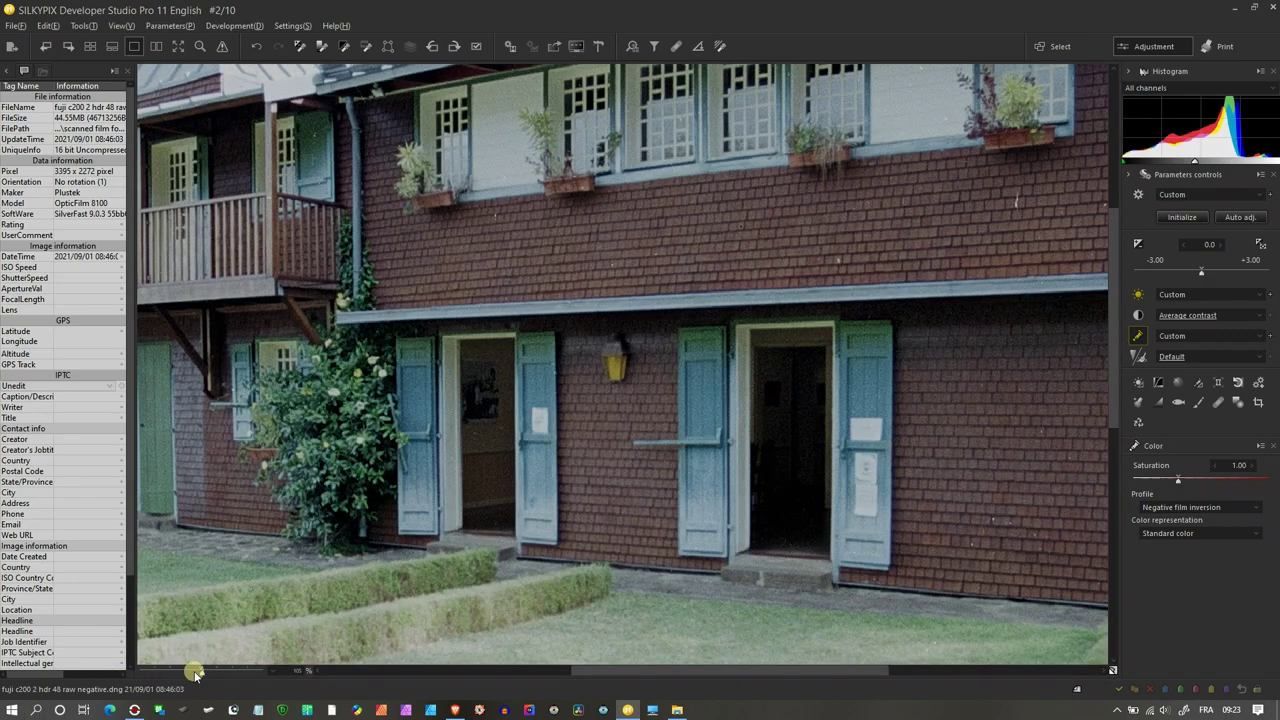
- Zoom out and reposition the preview so the whole inverted house photo is visible
{"action": "left_click_drag", "start_coordinate": [196, 672], "coordinate": [172, 670]}
{"action": "left_click_drag", "start_coordinate": [657, 540], "coordinate": [646, 496]}
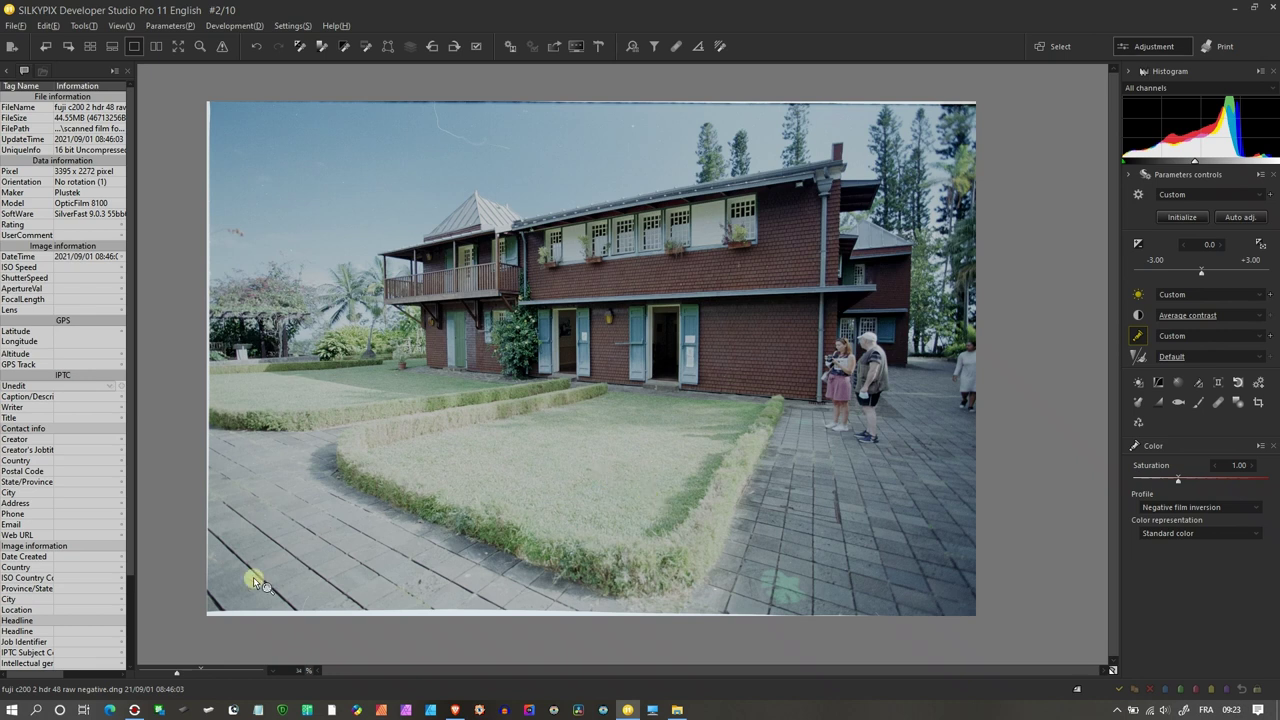
{"action": "left_click_drag", "start_coordinate": [185, 672], "coordinate": [179, 672]}
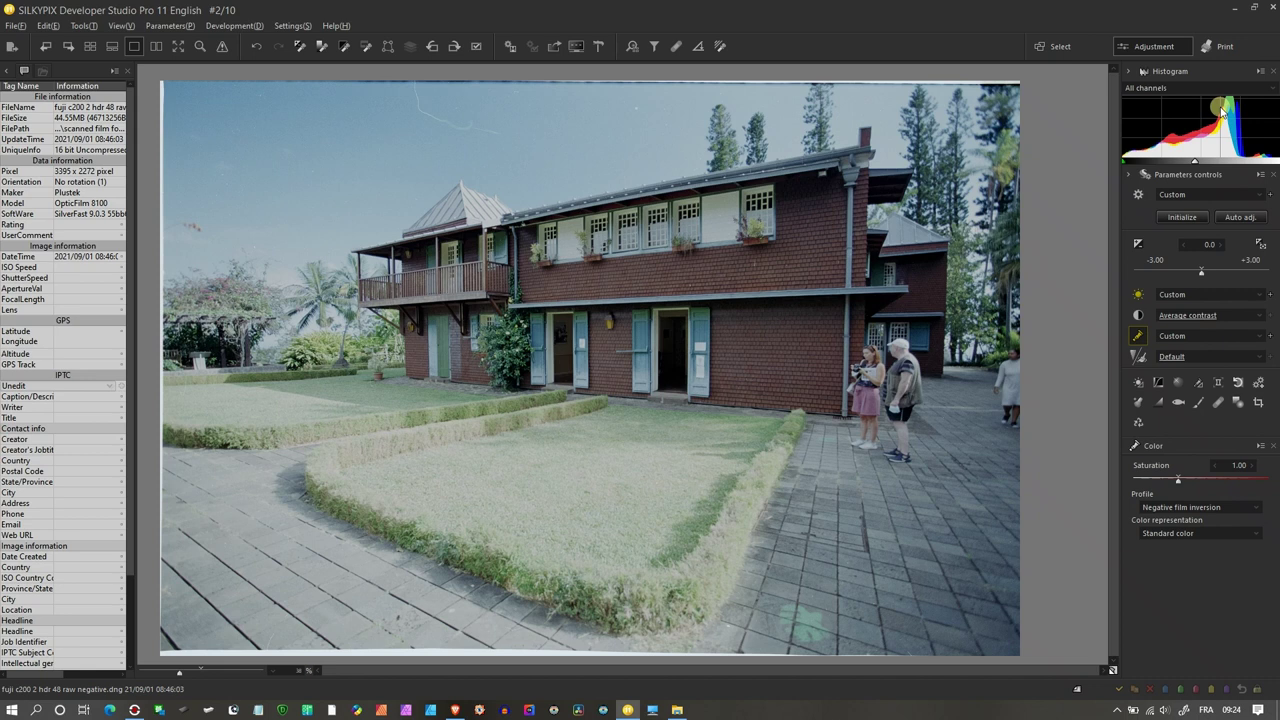
- Set white balance to colour deflection -16 and colour temperature 3050K
{"action": "left_click", "coordinate": [1140, 296]}
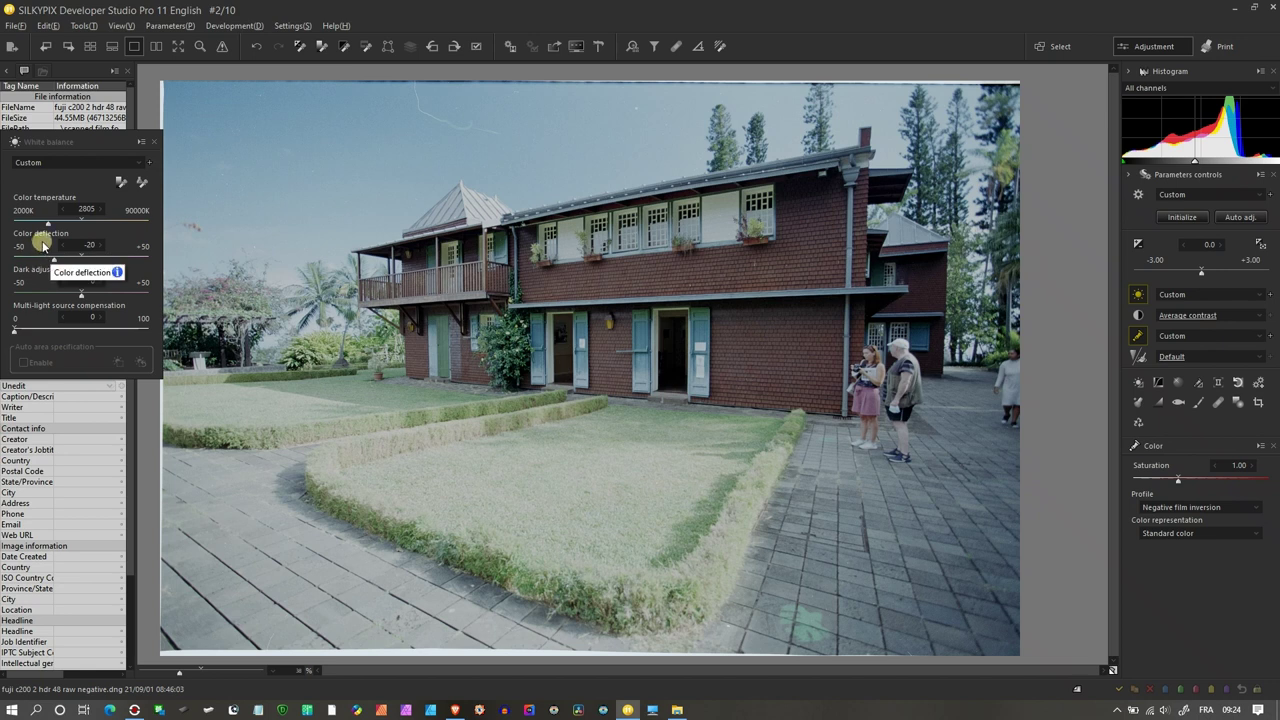
{"action": "left_click", "coordinate": [52, 258]}
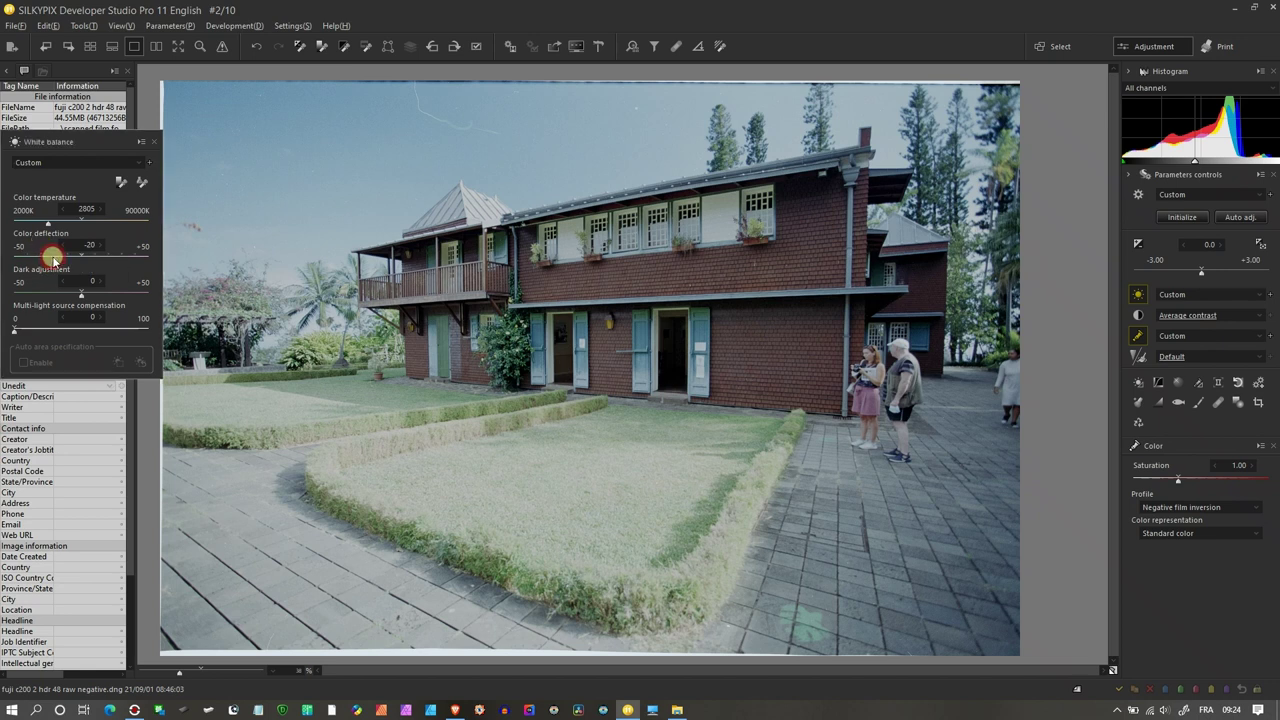
{"action": "left_click_drag", "start_coordinate": [52, 258], "coordinate": [58, 260]}
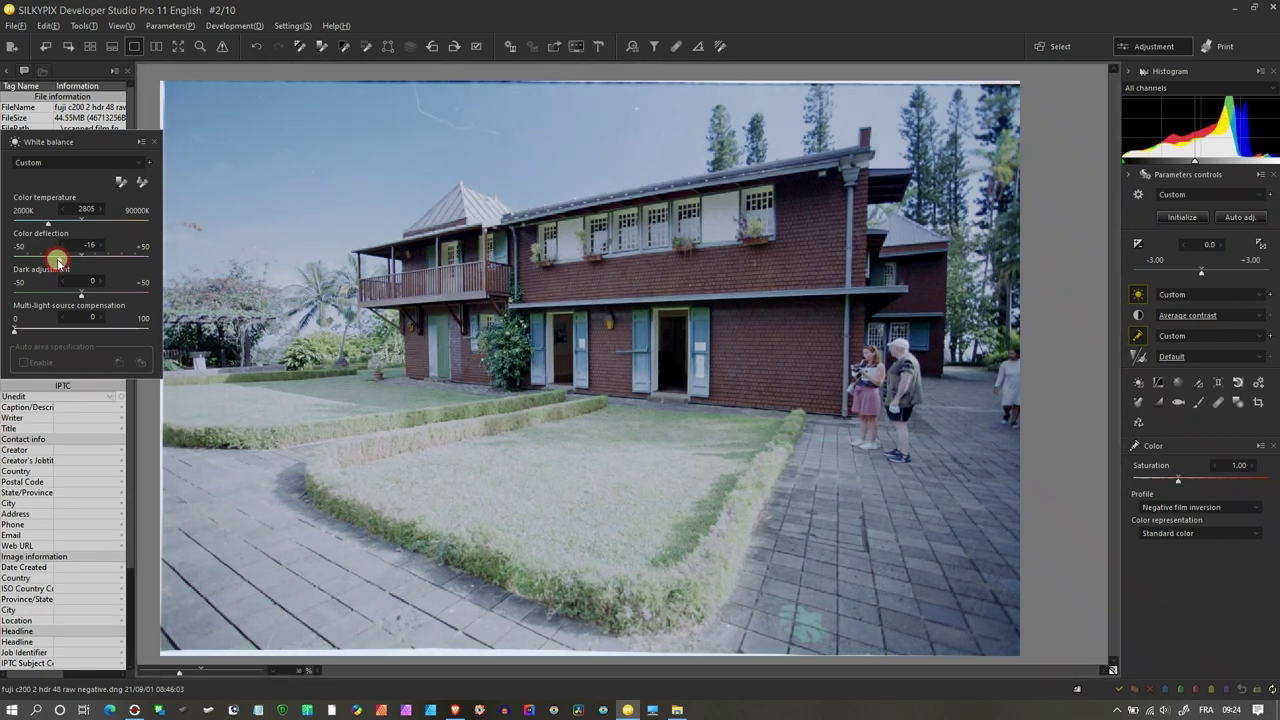
{"action": "left_click_drag", "start_coordinate": [58, 260], "coordinate": [55, 261]}
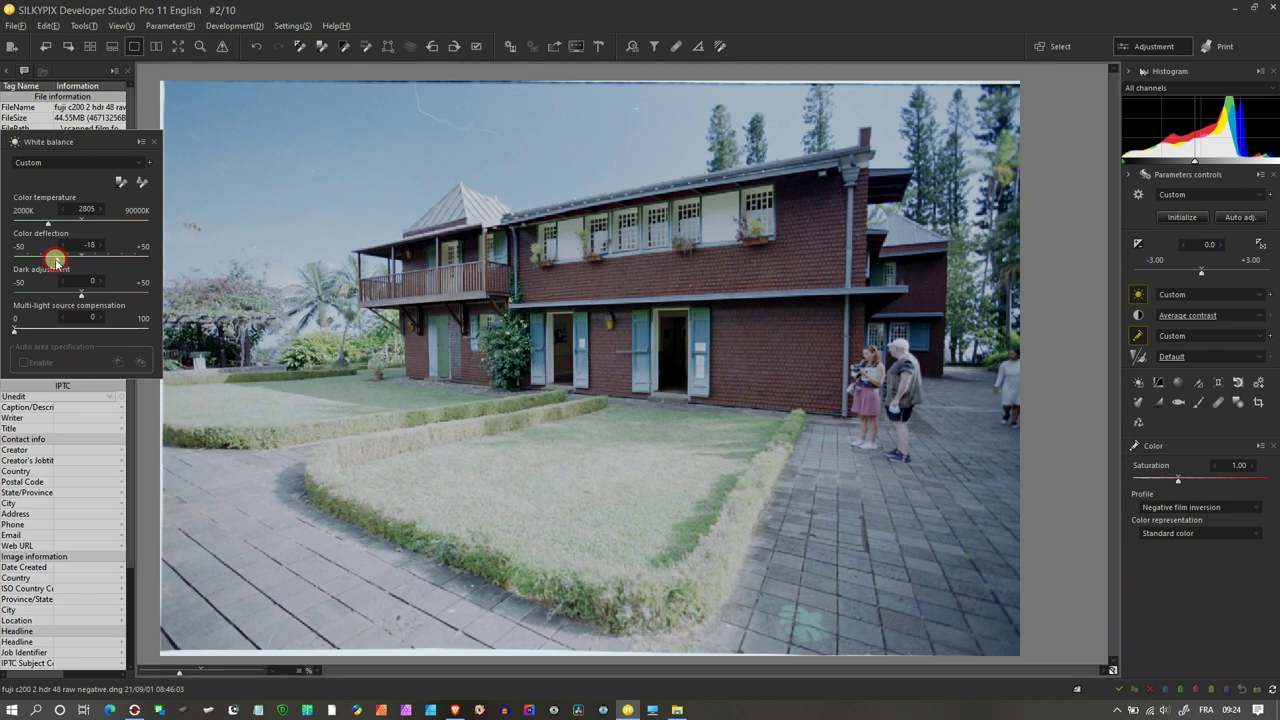
{"action": "left_click_drag", "start_coordinate": [55, 261], "coordinate": [58, 262]}
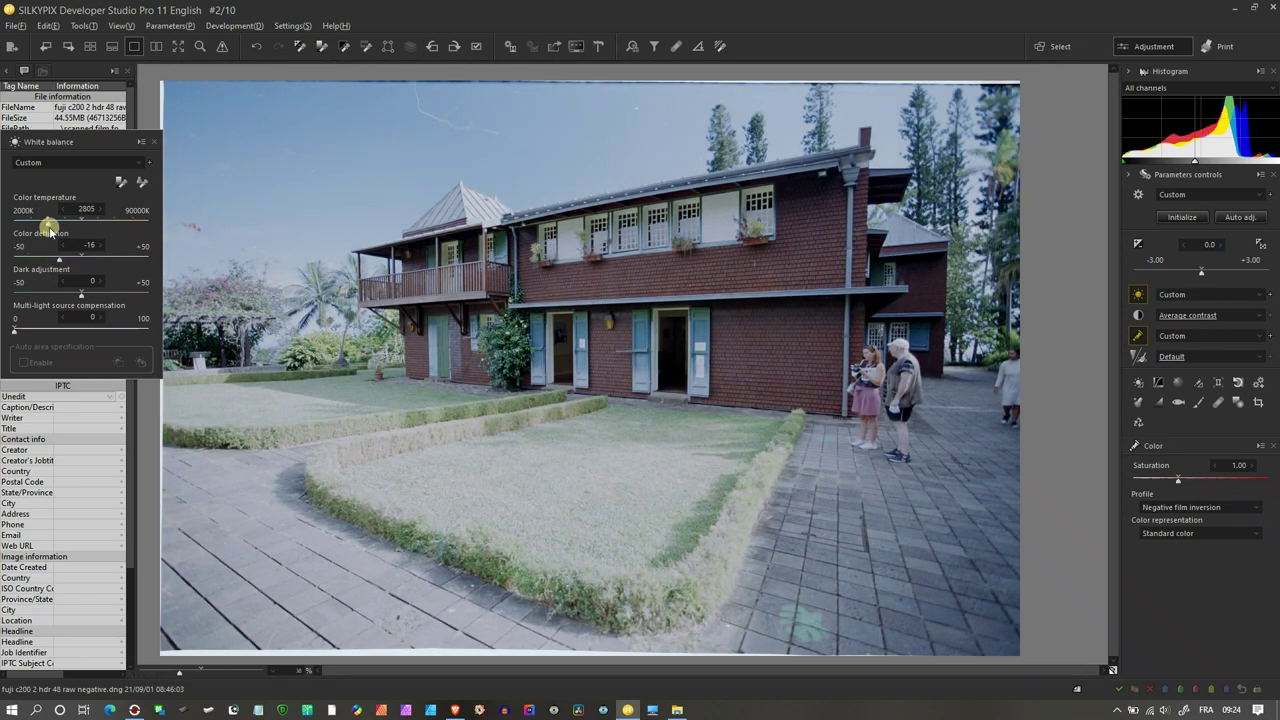
{"action": "left_click_drag", "start_coordinate": [49, 226], "coordinate": [55, 228]}
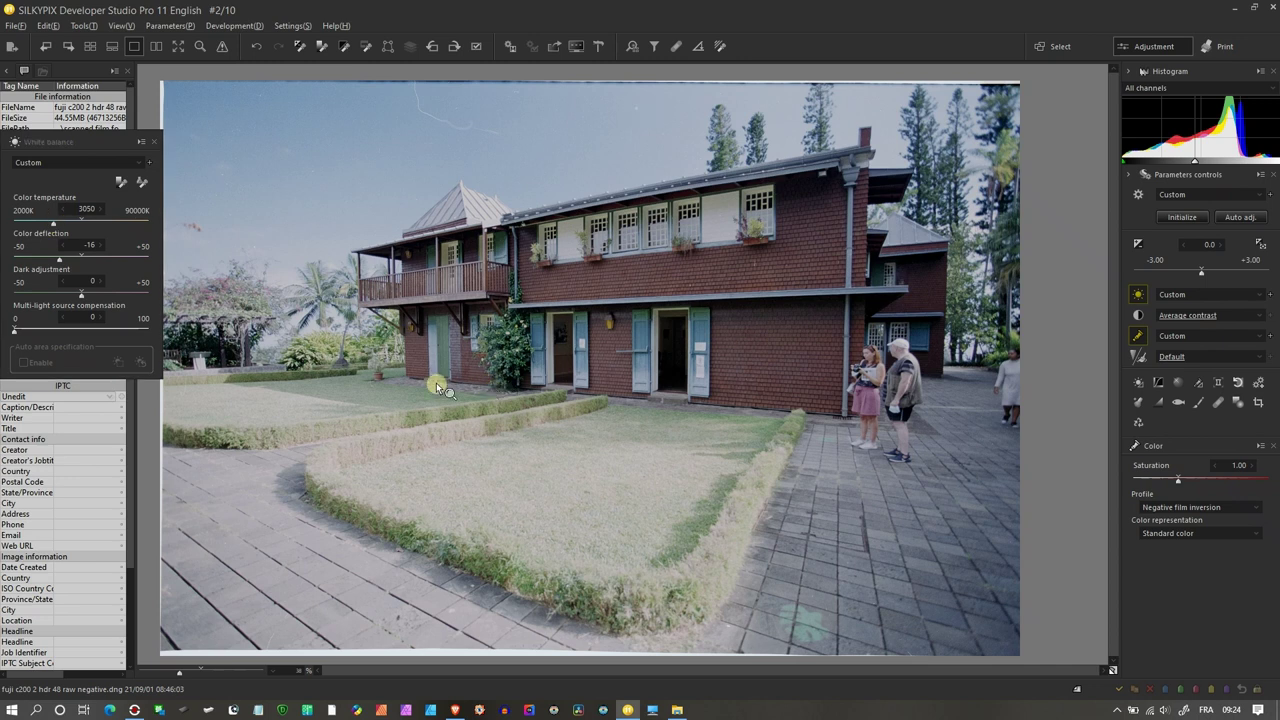
{"action": "left_click", "coordinate": [153, 141]}
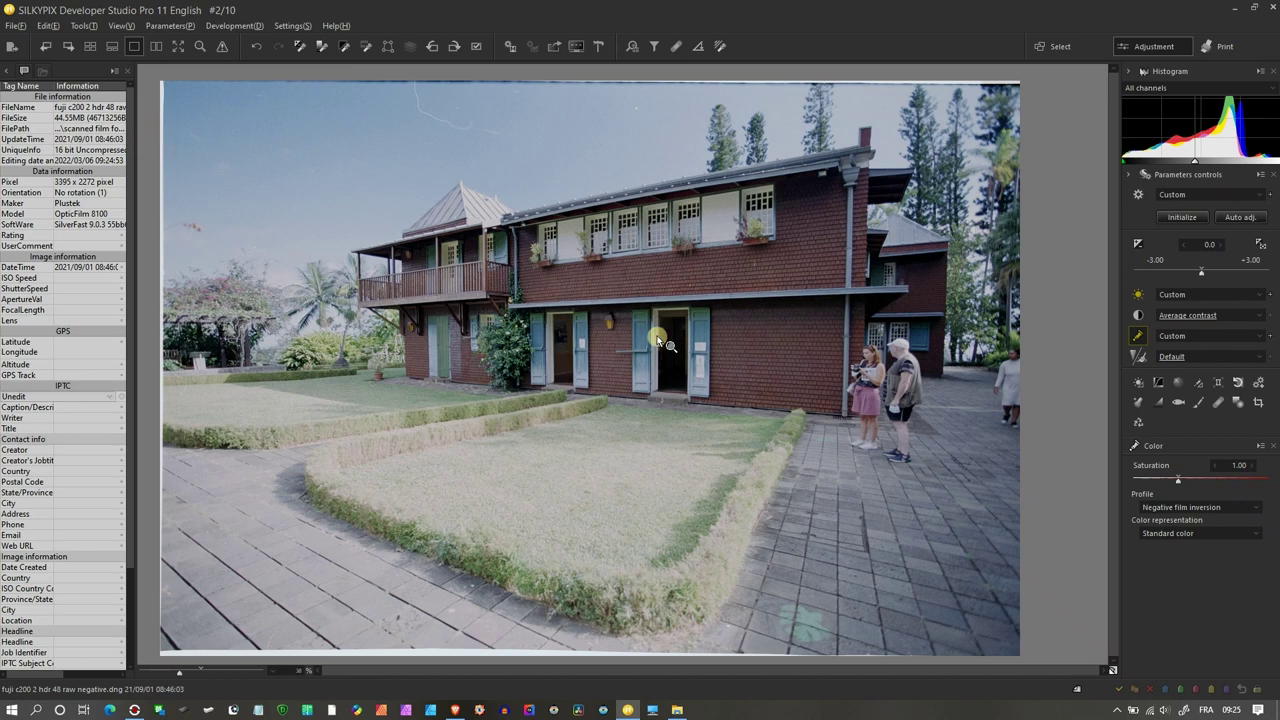
- Apply the NO NR & SHARPNESS sharpness preset, checking the doorway detail up close
{"action": "left_click", "coordinate": [660, 340]}
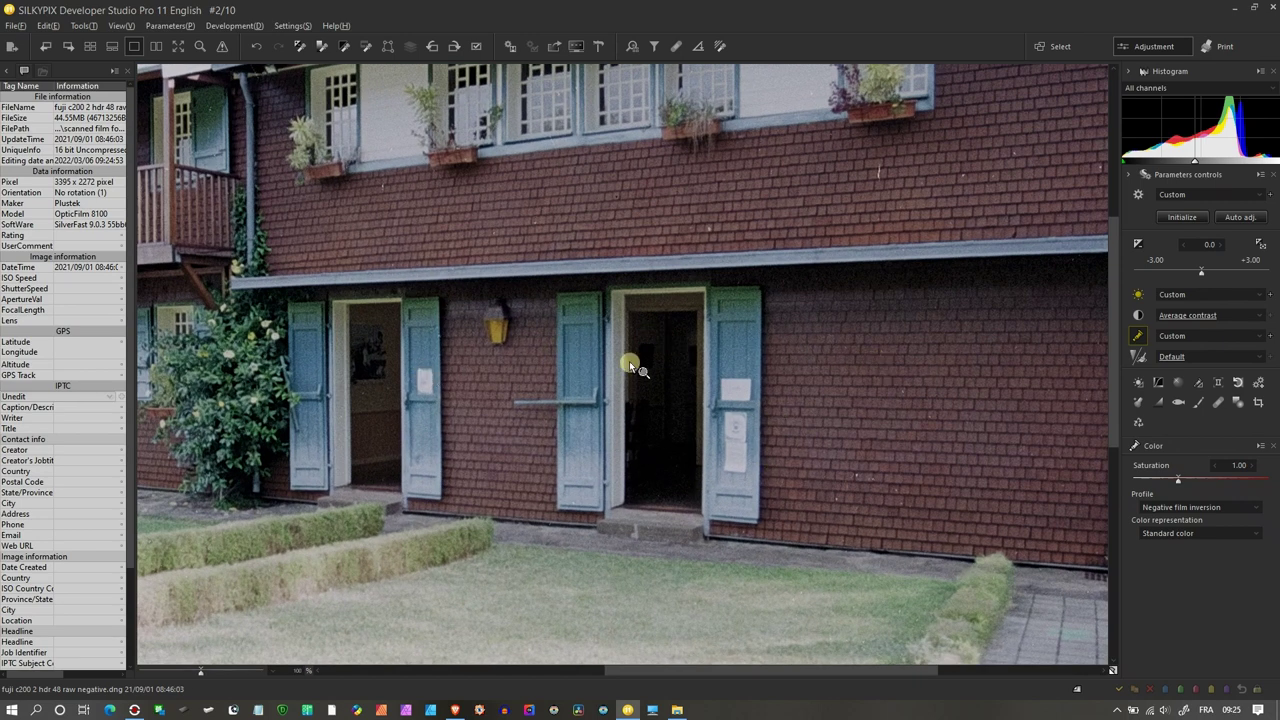
{"action": "left_click", "coordinate": [1179, 357]}
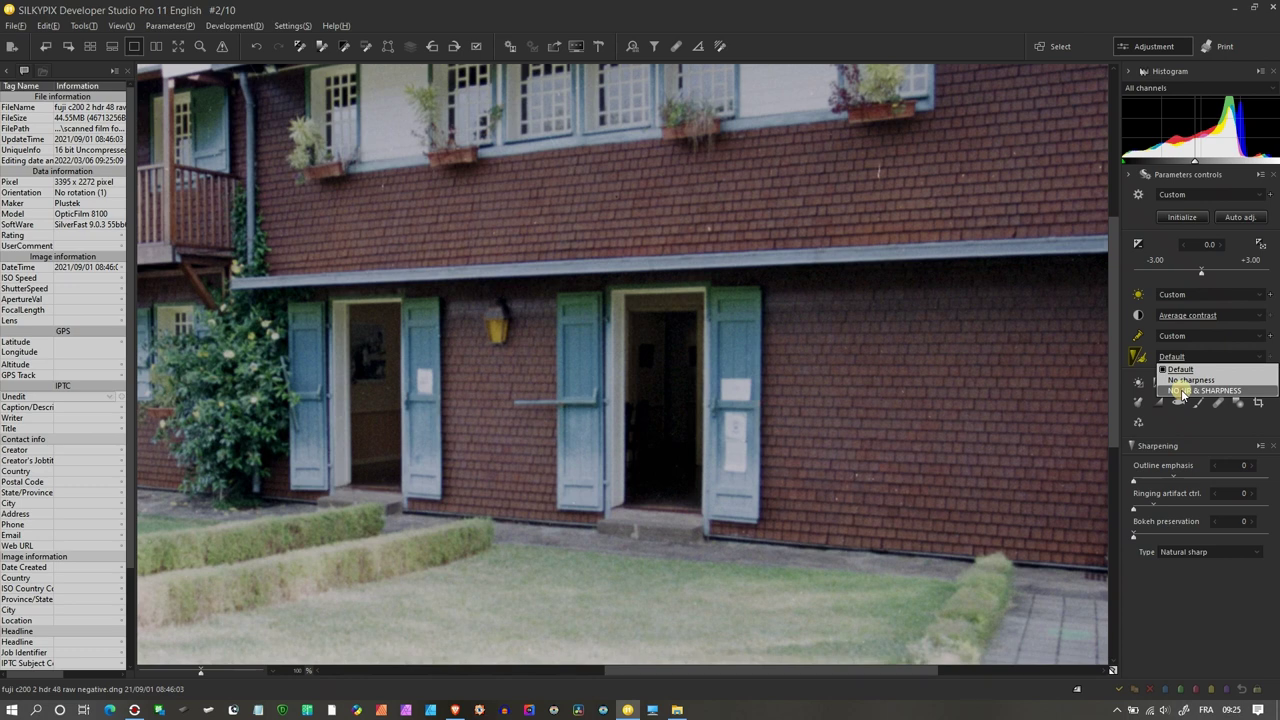
{"action": "left_click", "coordinate": [1182, 391]}
{"action": "left_click", "coordinate": [638, 414]}
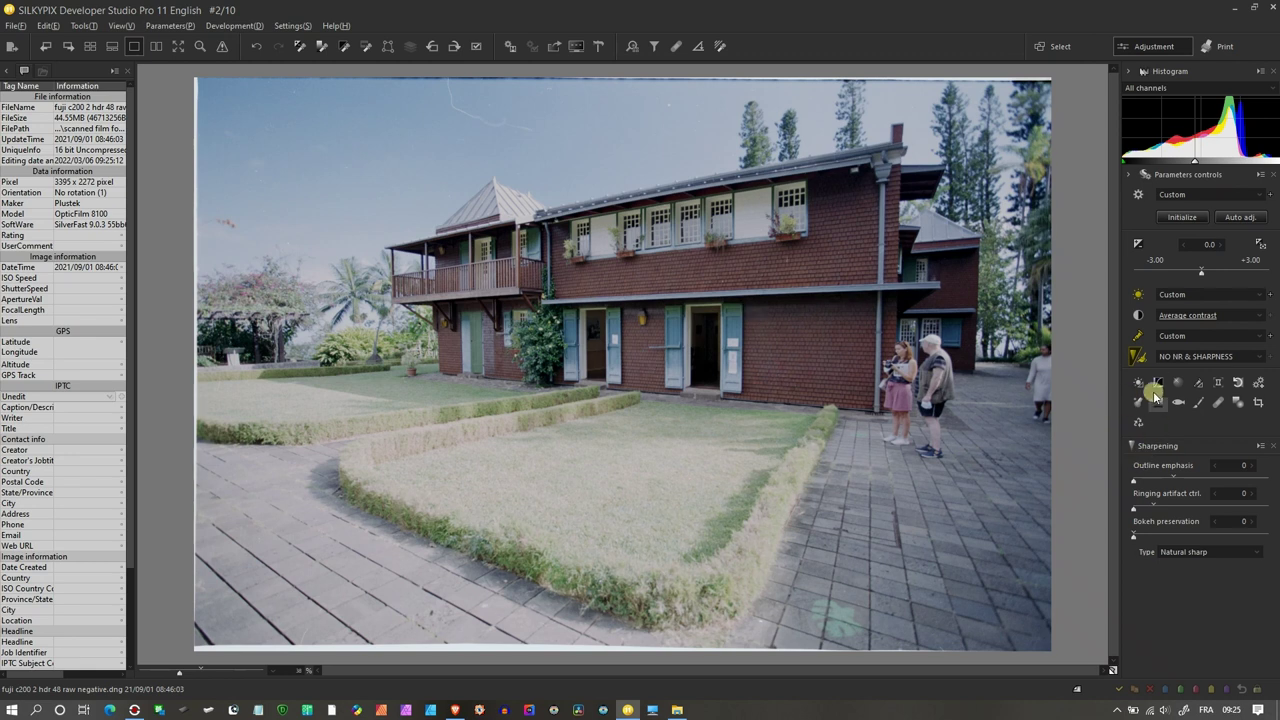
- Raise colour saturation from 1.00 to 1.26 in the Color tool
{"action": "left_click", "coordinate": [1137, 336]}
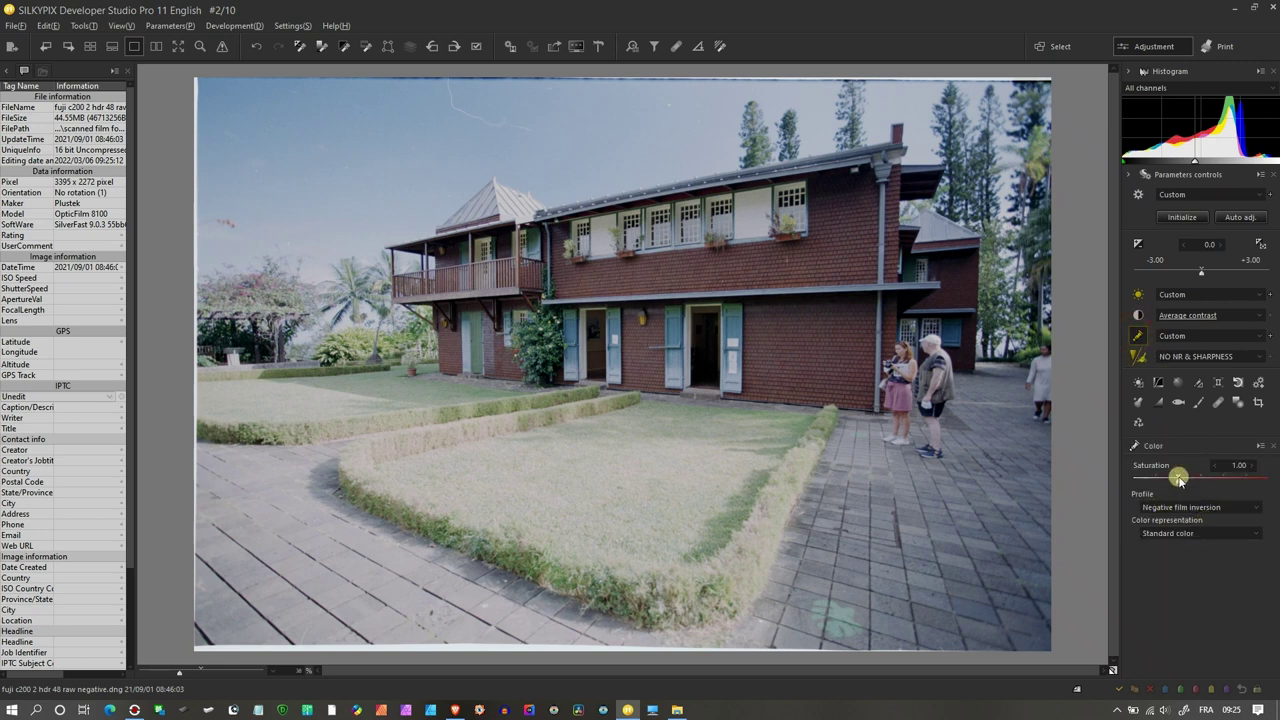
{"action": "left_click_drag", "start_coordinate": [1179, 483], "coordinate": [1191, 487]}
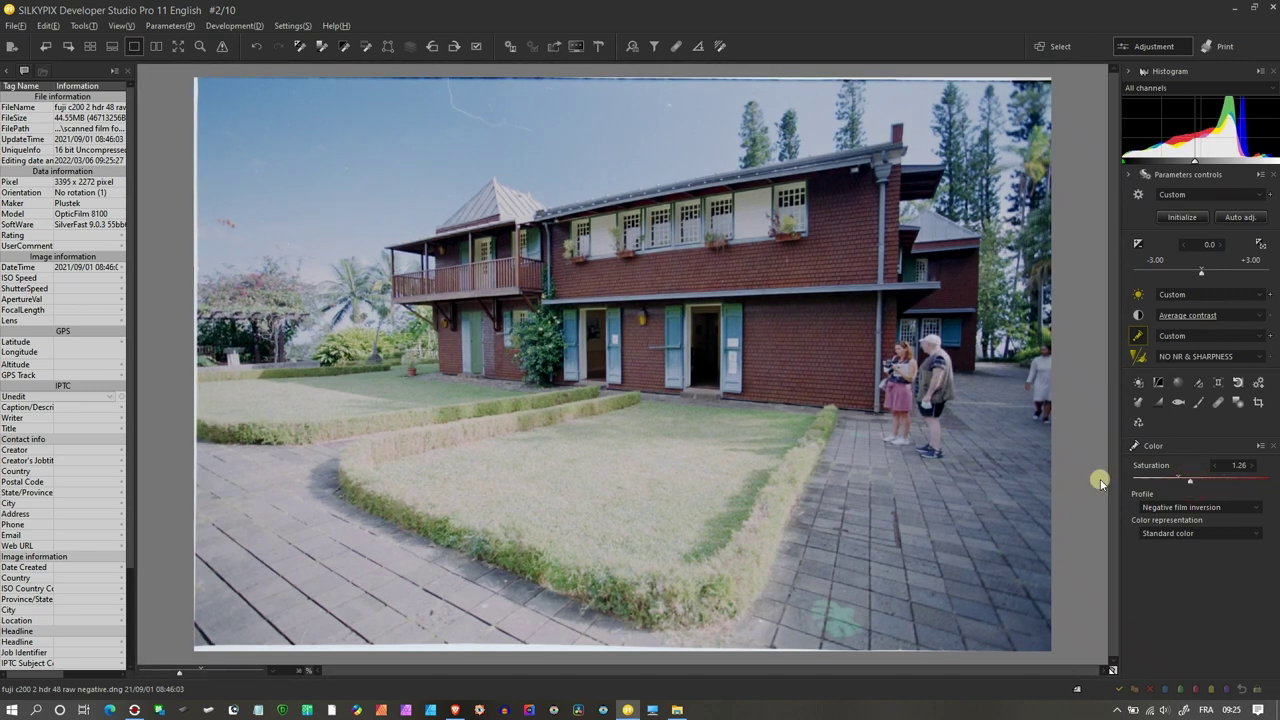
- Paint Brush area 1 over the front lawn with Partial correction, leaving lightness at 0
{"action": "left_click", "coordinate": [1238, 402]}
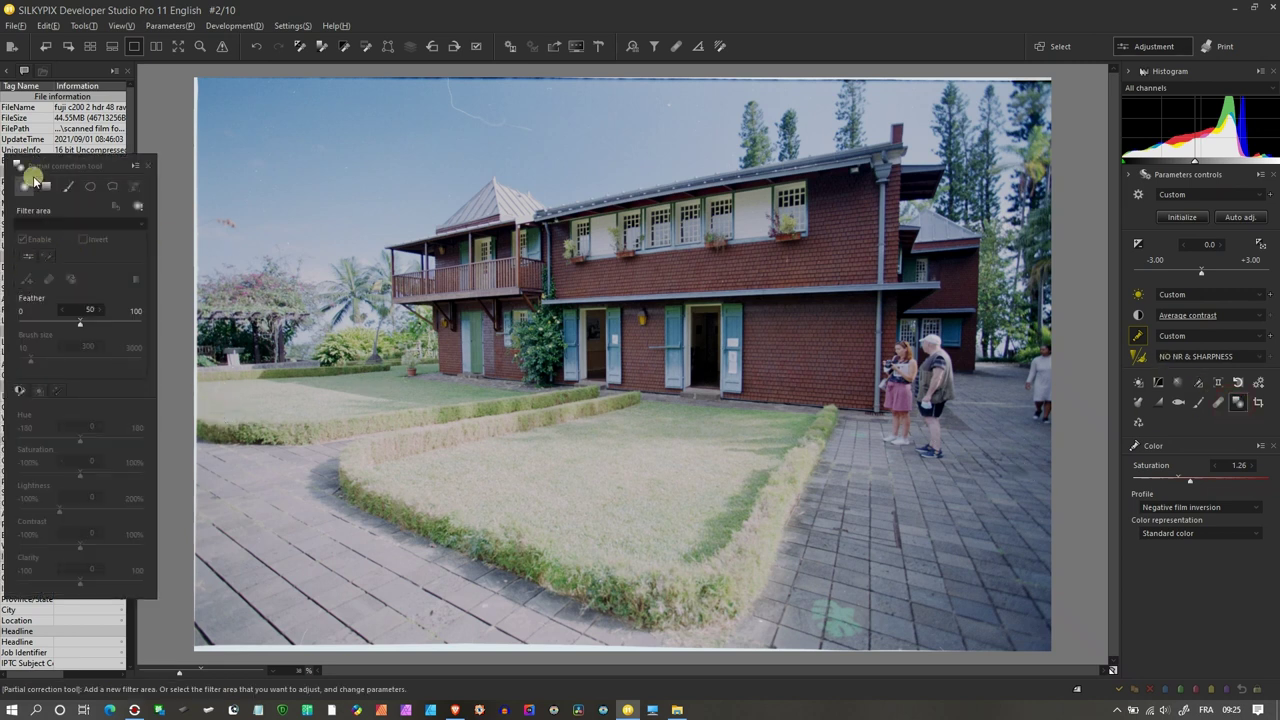
{"action": "left_click_drag", "start_coordinate": [57, 167], "coordinate": [132, 170]}
{"action": "left_click", "coordinate": [133, 192]}
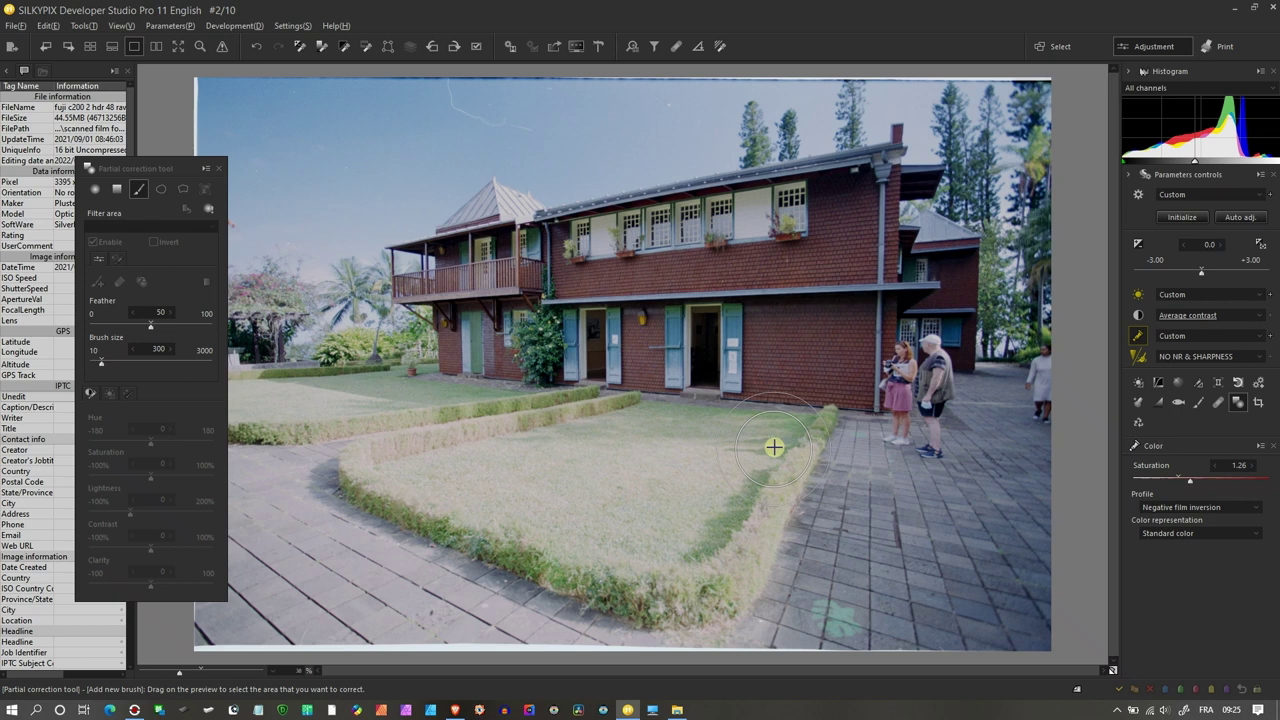
{"action": "mouse_move", "coordinate": [791, 423]}
{"action": "left_mouse_down"}
{"action": "mouse_move", "coordinate": [751, 517]}
{"action": "mouse_move", "coordinate": [707, 569]}
{"action": "mouse_move", "coordinate": [646, 569]}
{"action": "mouse_move", "coordinate": [408, 472]}
{"action": "mouse_move", "coordinate": [544, 429]}
{"action": "mouse_move", "coordinate": [651, 460]}
{"action": "mouse_move", "coordinate": [240, 390]}
{"action": "left_mouse_up"}
{"action": "left_click", "coordinate": [202, 508]}
{"action": "left_click", "coordinate": [122, 513]}
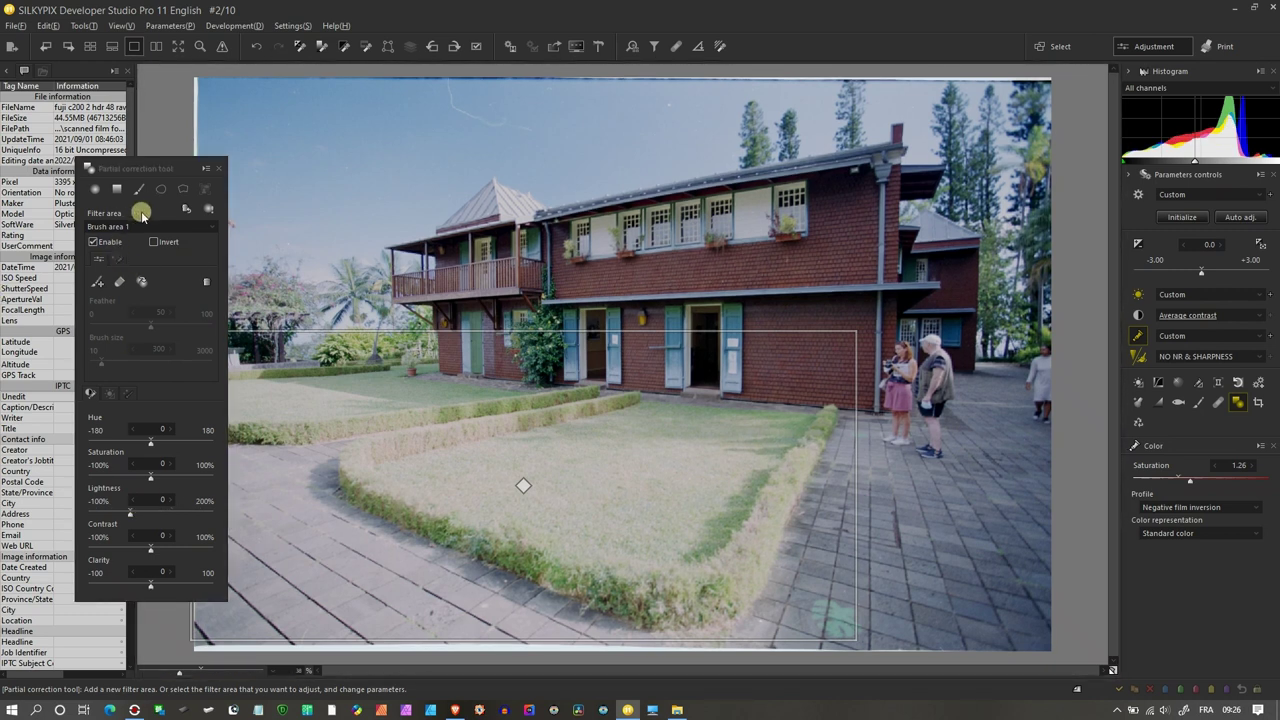
- Enable colour selection on Brush area 1 and sample the lawn's colour with the eyedropper
{"action": "left_click", "coordinate": [116, 259]}
{"action": "left_click", "coordinate": [188, 294]}
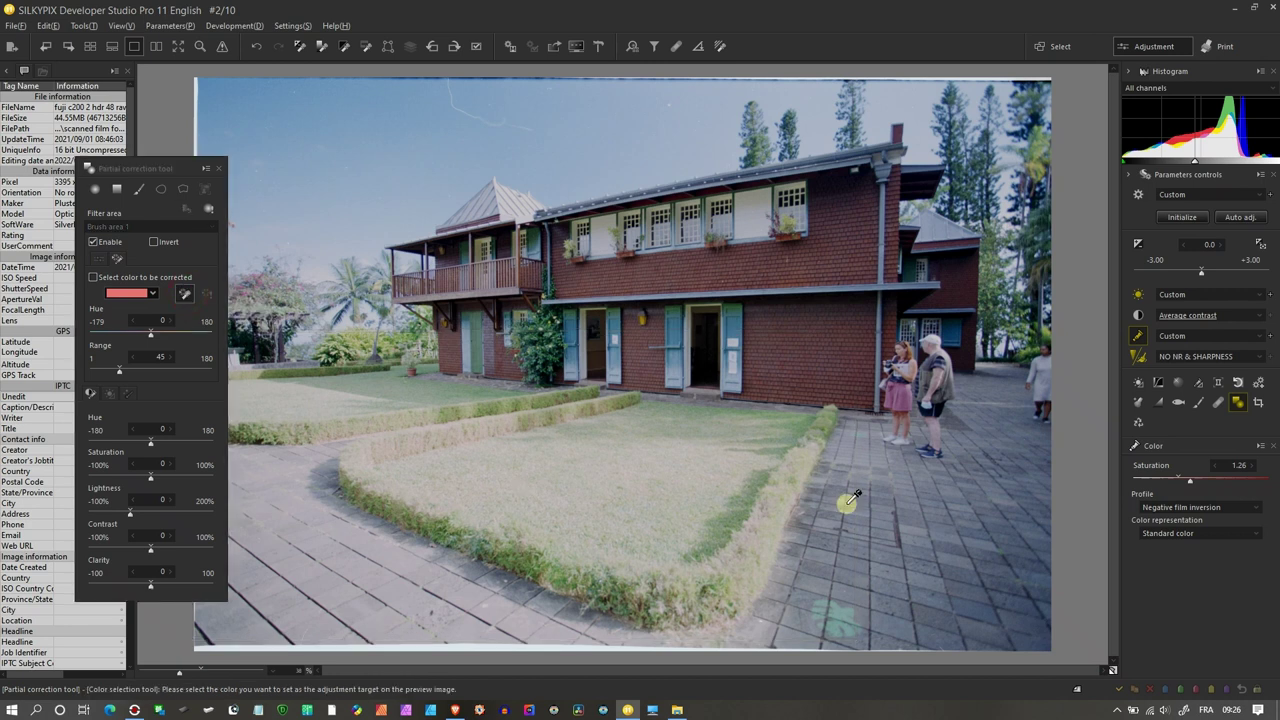
{"action": "left_click", "coordinate": [562, 477]}
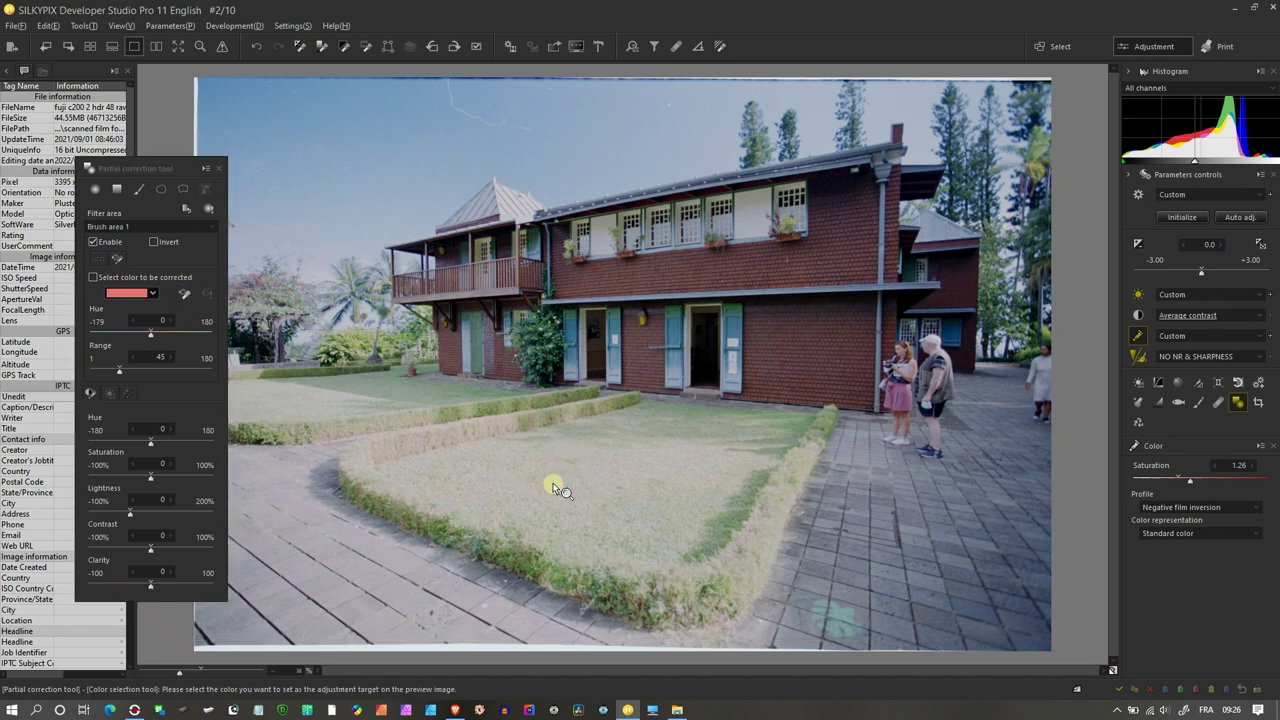
{"action": "left_click", "coordinate": [207, 294]}
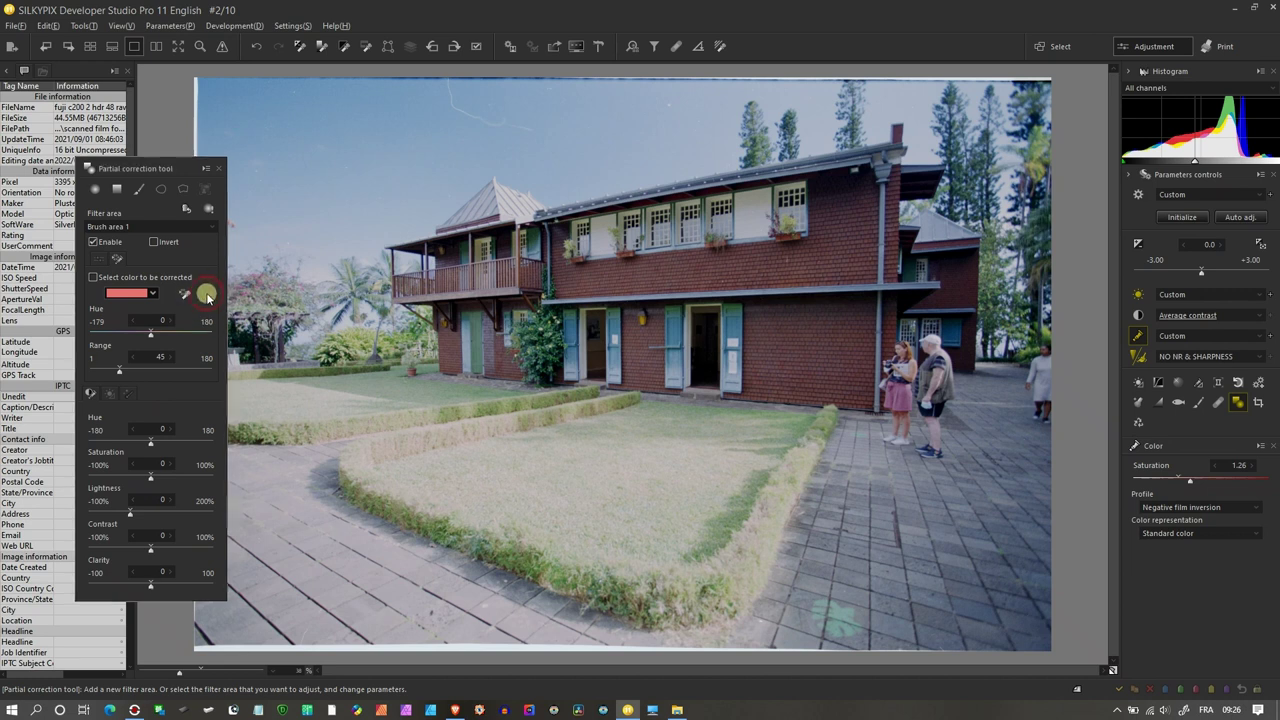
{"action": "left_click", "coordinate": [207, 209]}
{"action": "left_click", "coordinate": [207, 209]}
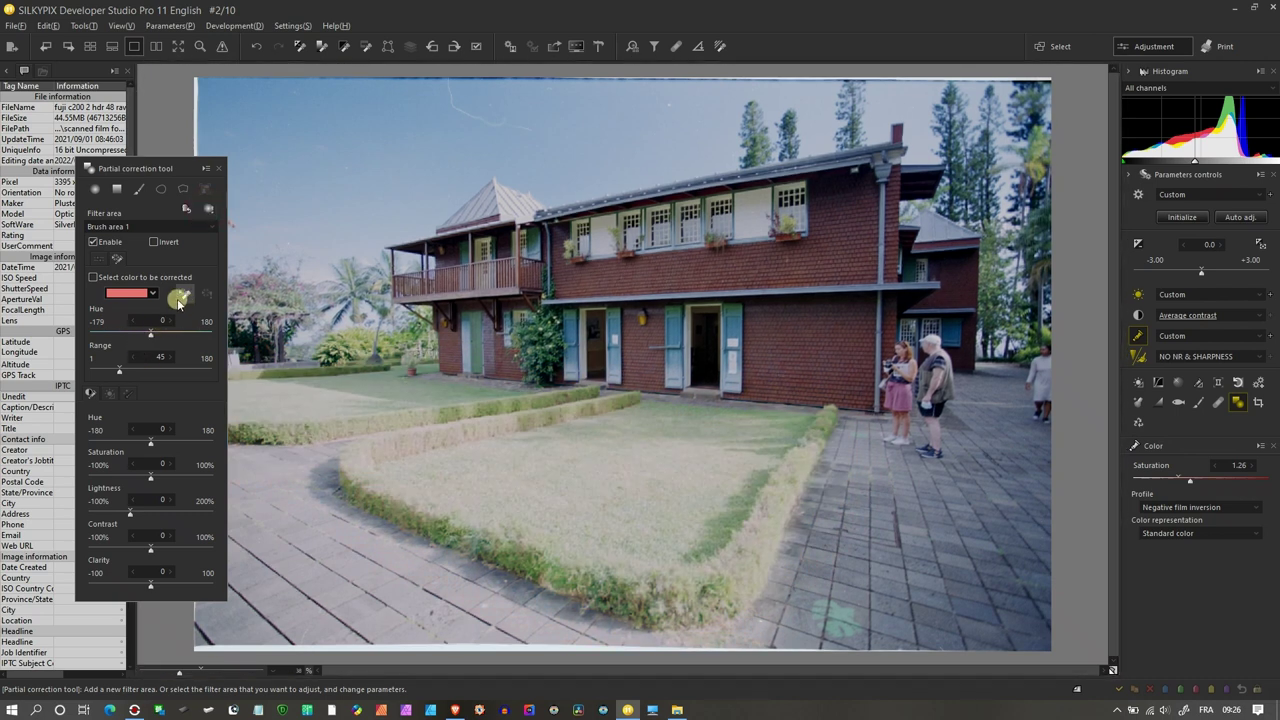
{"action": "left_click", "coordinate": [184, 296]}
{"action": "left_click", "coordinate": [508, 498]}
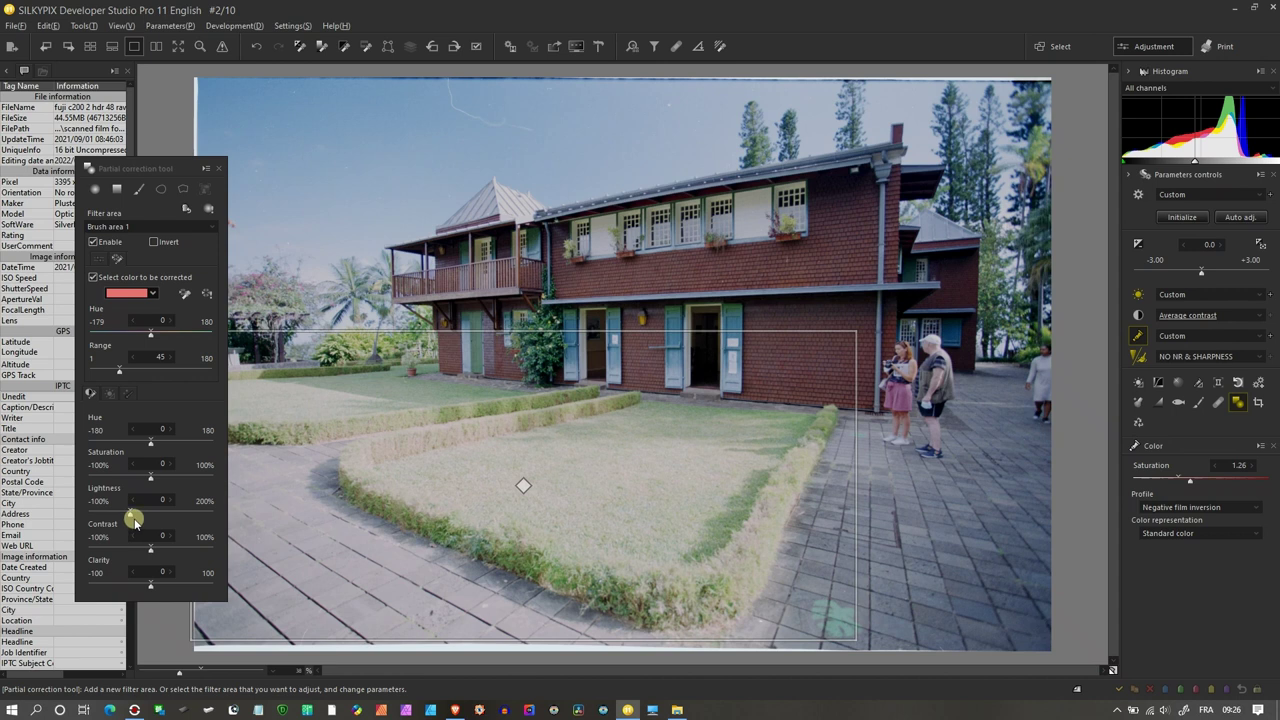
- Set the lawn area's colour range to 125 and lightness to -11
{"action": "left_click_drag", "start_coordinate": [129, 508], "coordinate": [118, 515]}
{"action": "left_click_drag", "start_coordinate": [119, 370], "coordinate": [173, 375]}
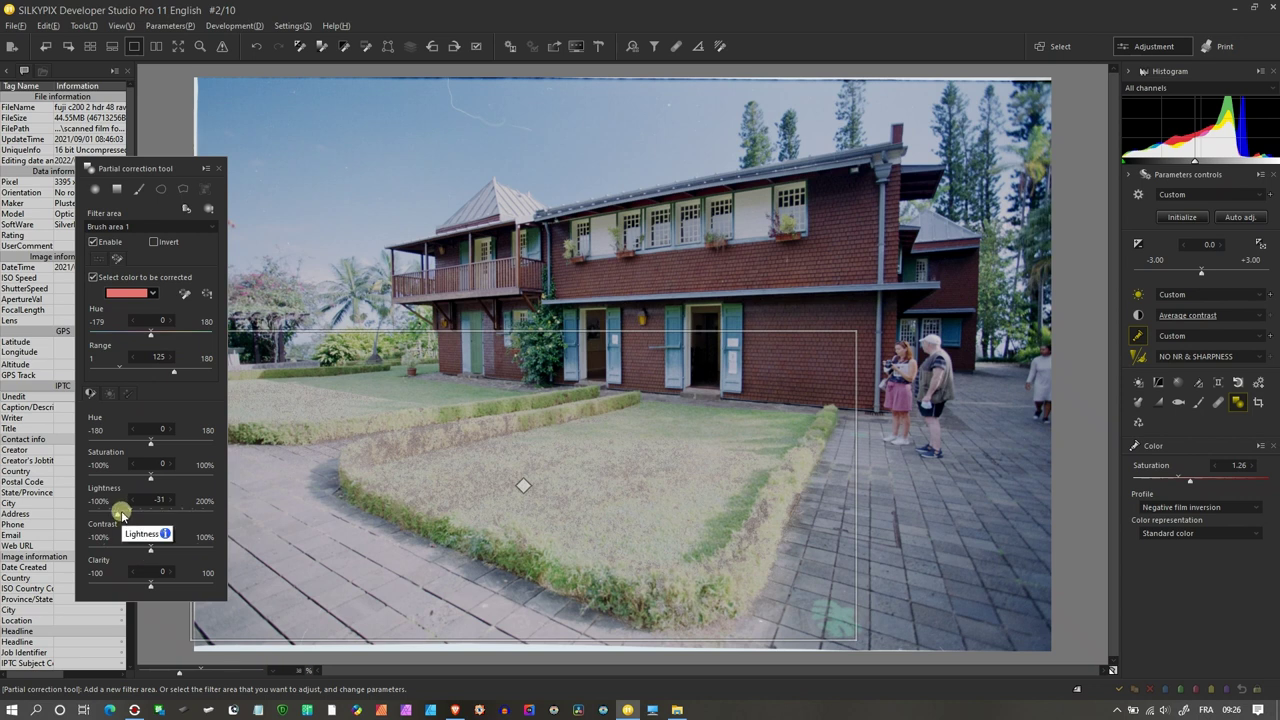
{"action": "left_click_drag", "start_coordinate": [119, 512], "coordinate": [128, 506]}
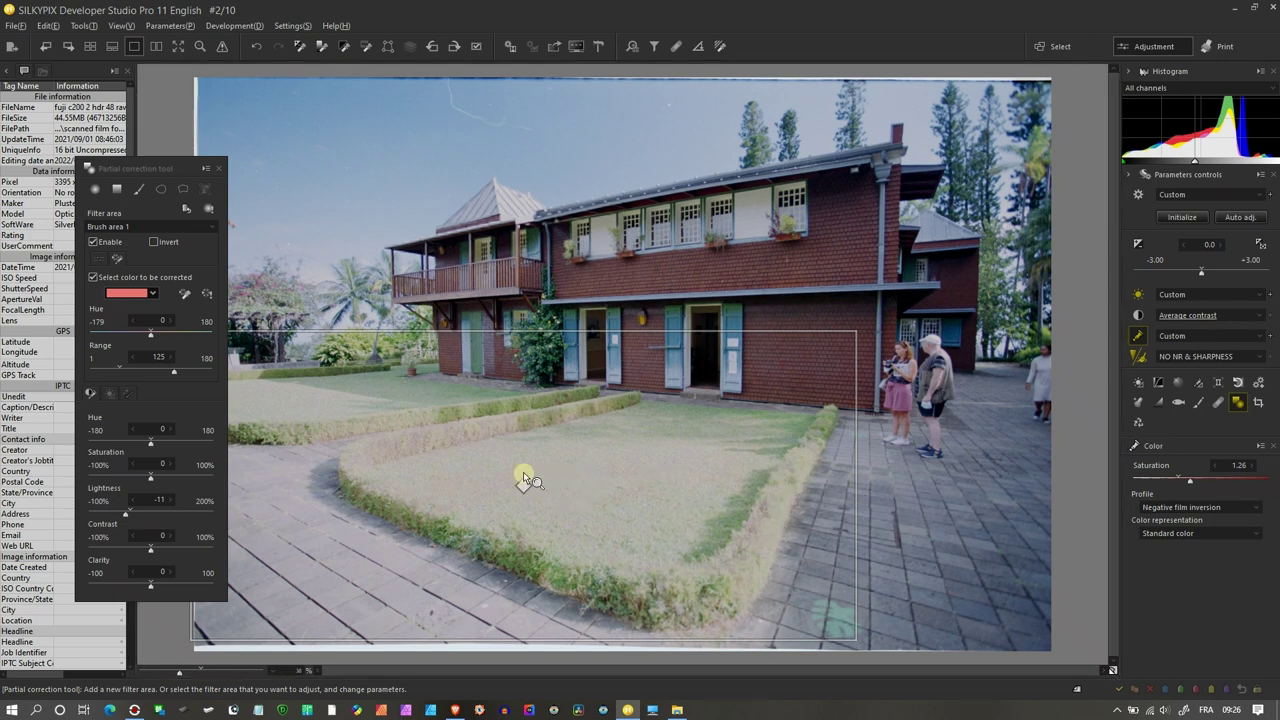
- Widen the lawn area's colour range to 144 and close the Partial correction tool
{"action": "left_click", "coordinate": [187, 372]}
{"action": "left_click", "coordinate": [219, 170]}
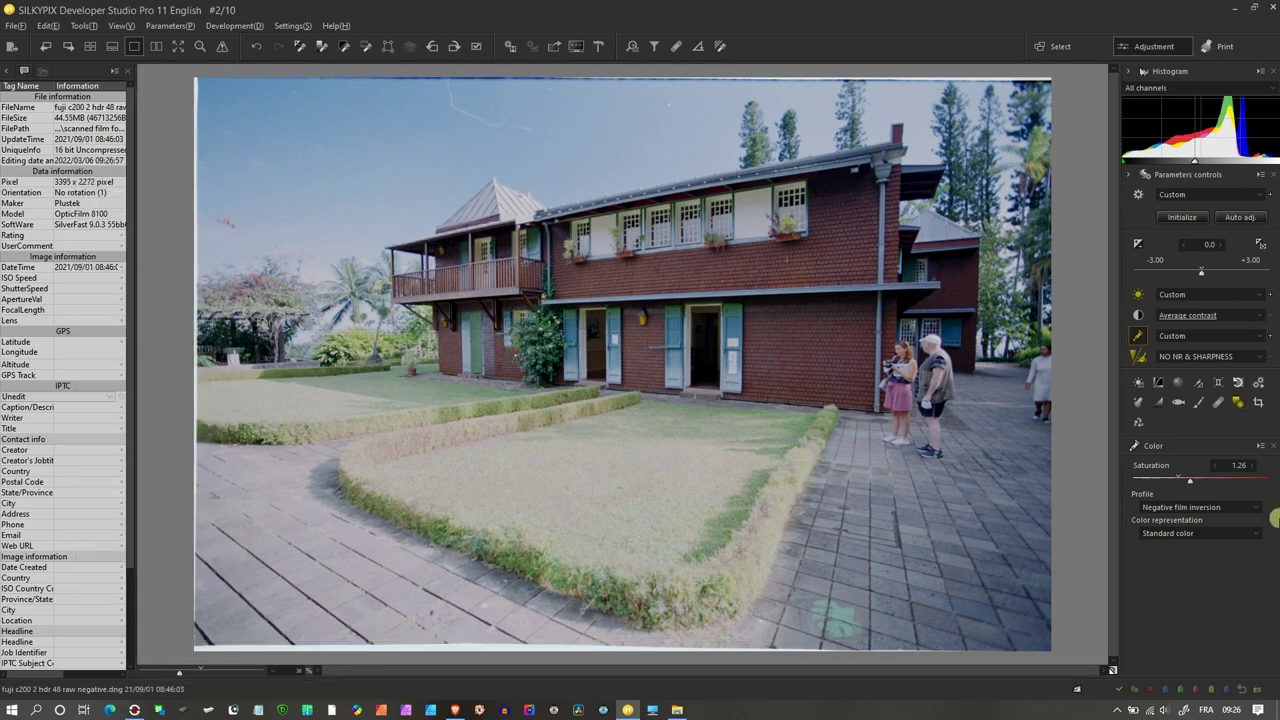